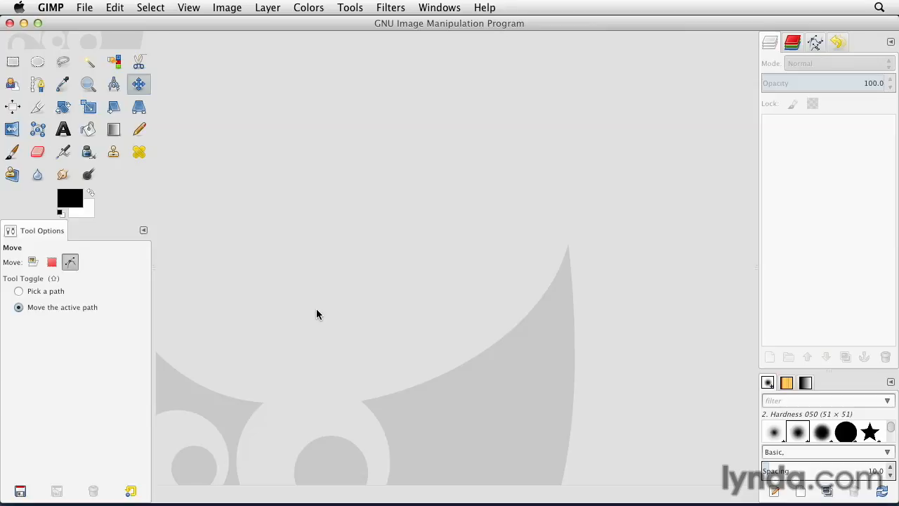
Create a new blank image from the 800x600 template.
click(84, 7)
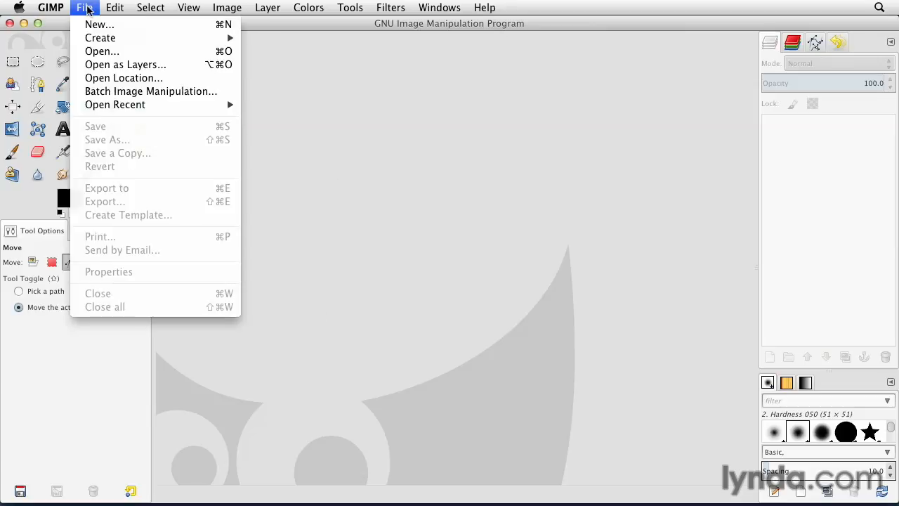
click(99, 23)
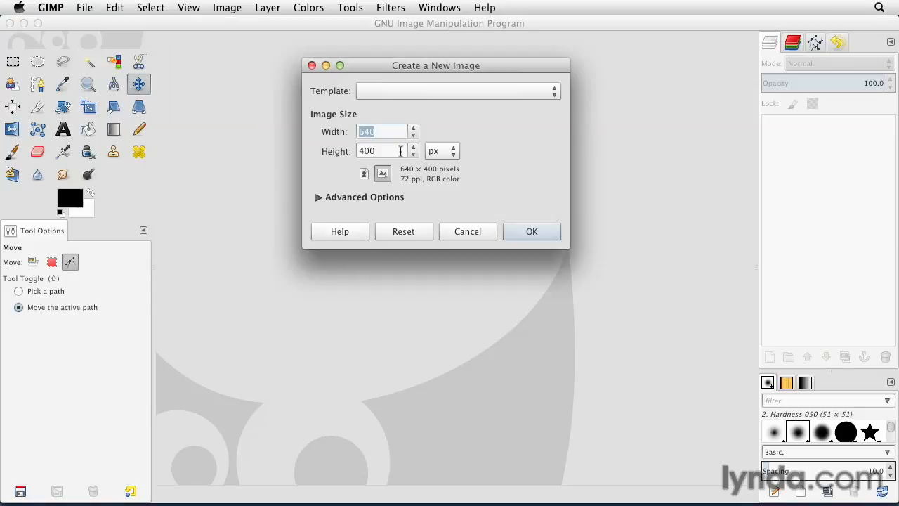
click(448, 90)
click(447, 106)
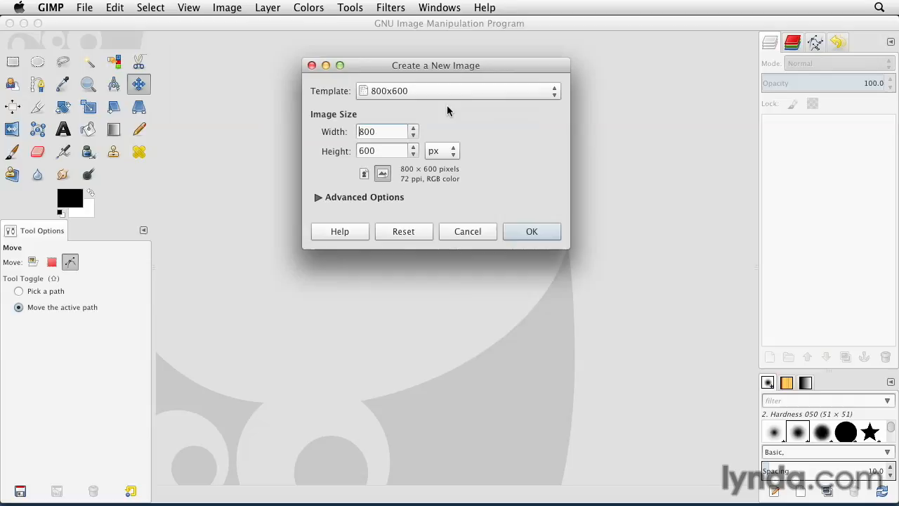
click(532, 233)
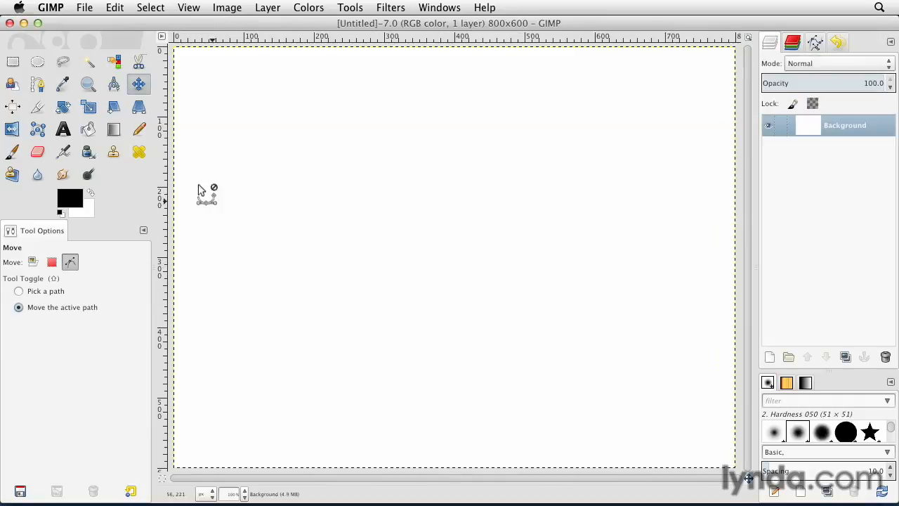
Draw a text box about 522 × 239 px around the canvas's upper middle and enter the text PATH.
click(63, 129)
drag(278, 141, 644, 307)
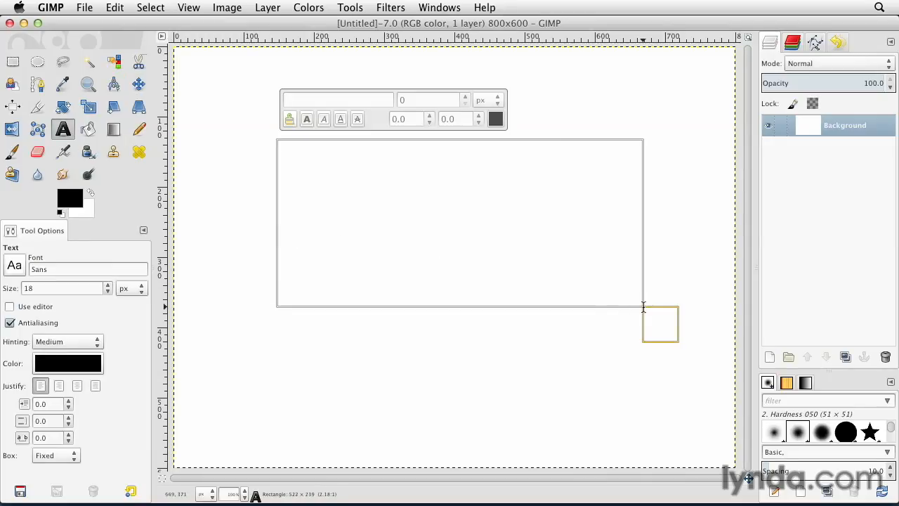
text(PATH)
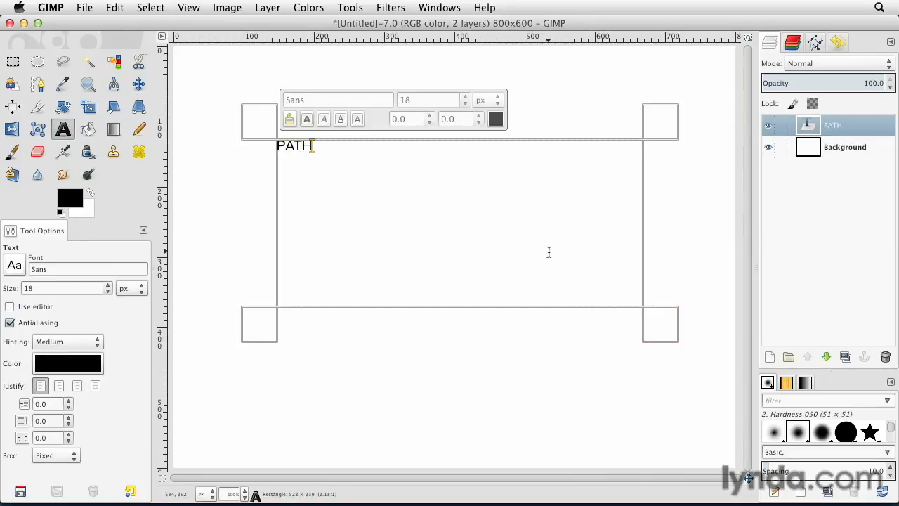
Set the font size of the whole PATH text to 160 px.
key(ctrl+a)
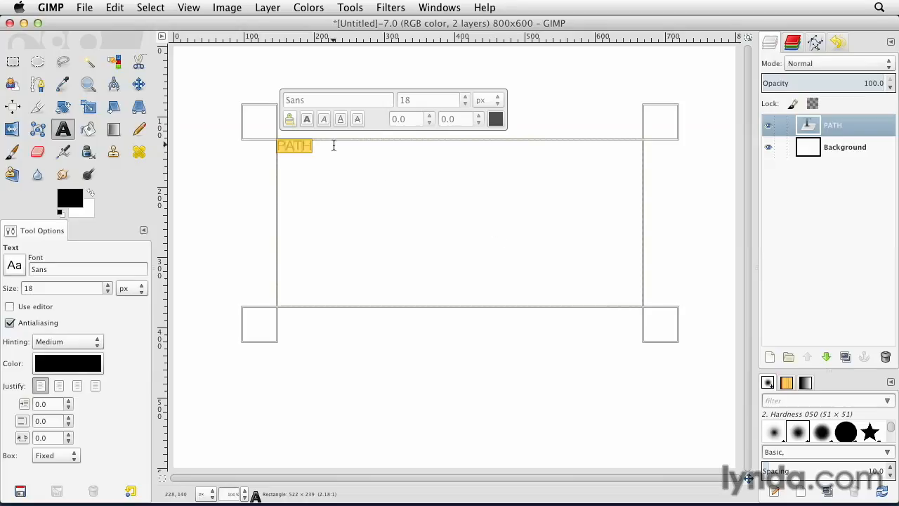
click(466, 97)
click(466, 97)
click(466, 97)
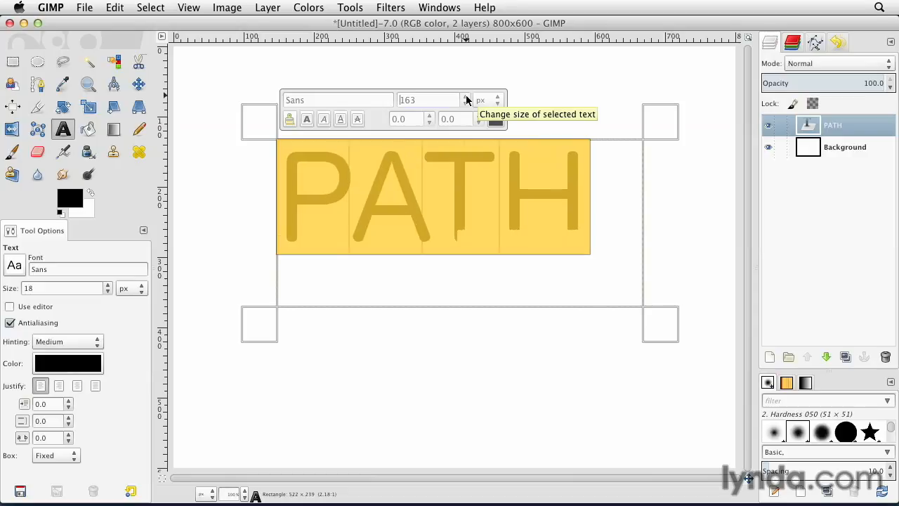
click(465, 100)
click(465, 102)
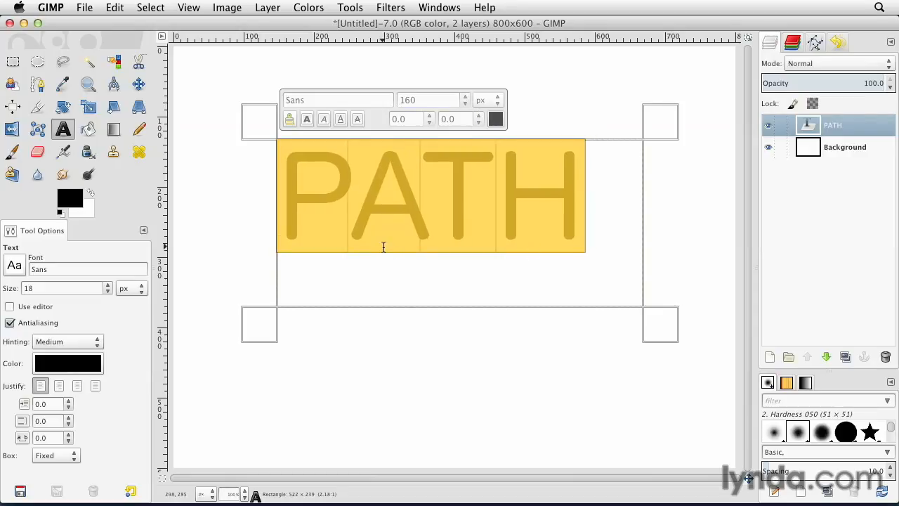
With the Move tool set to affect layers, shift the PATH text layer slightly right and down.
click(138, 85)
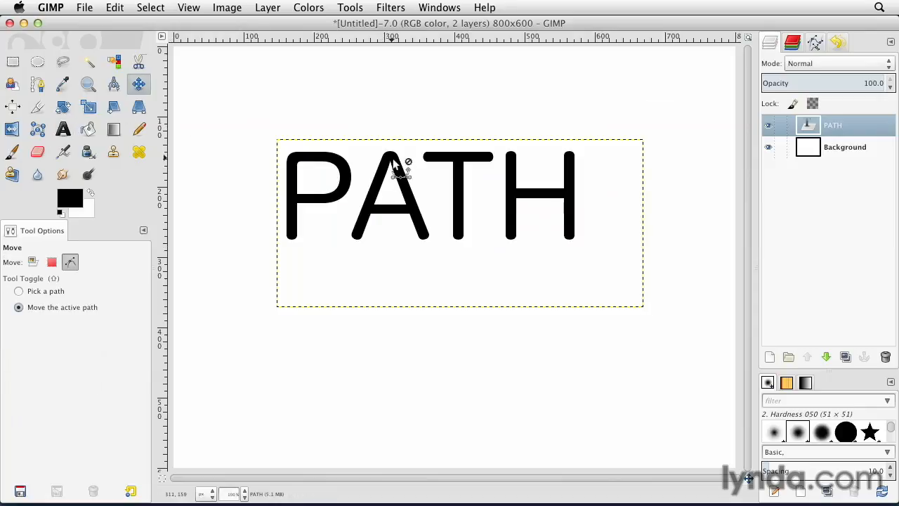
click(32, 261)
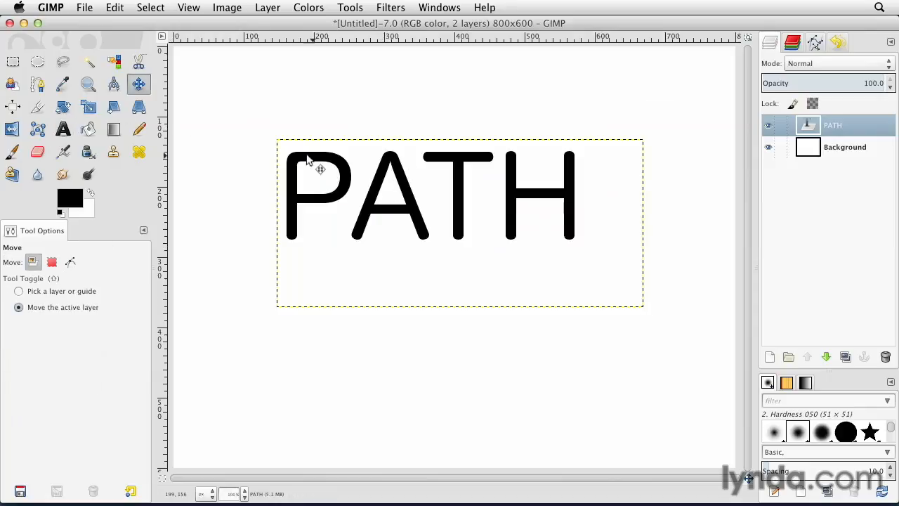
drag(304, 161, 331, 182)
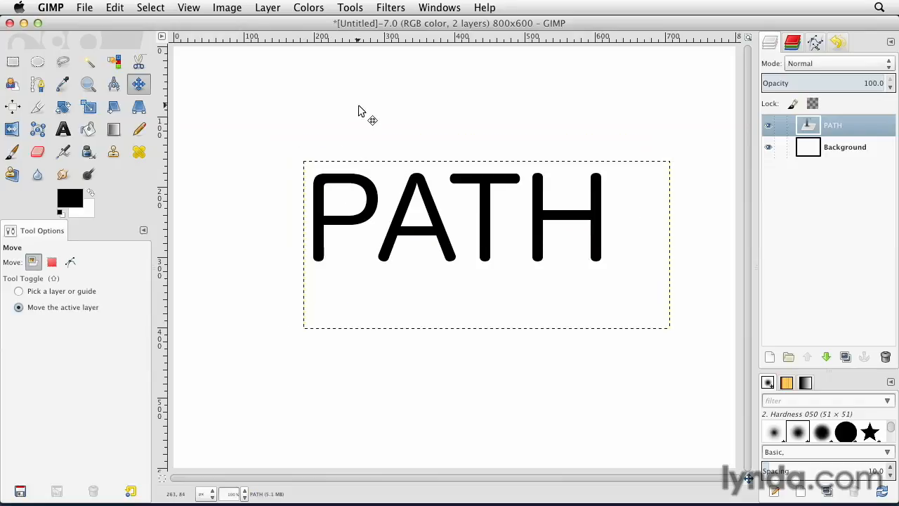
Generate a path from the selected PATH text and leave text editing.
right_click(355, 185)
click(345, 190)
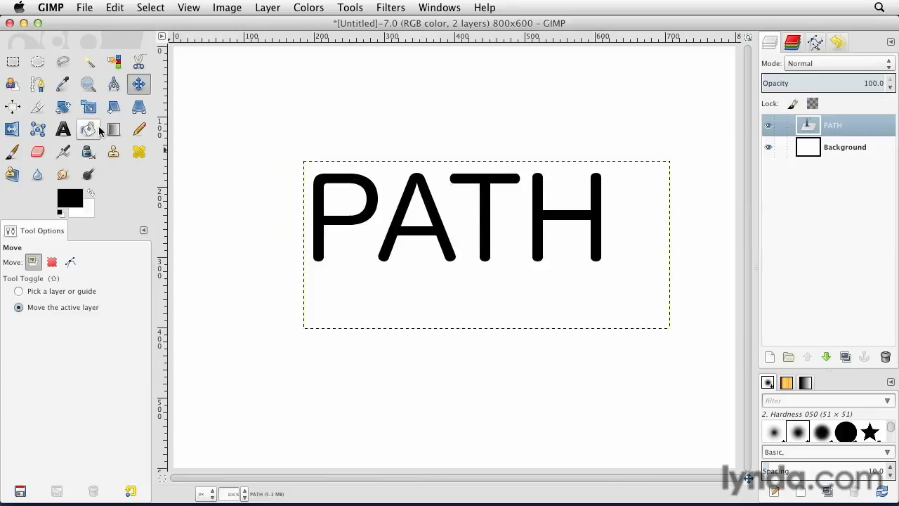
click(62, 130)
drag(314, 184, 594, 212)
right_click(557, 216)
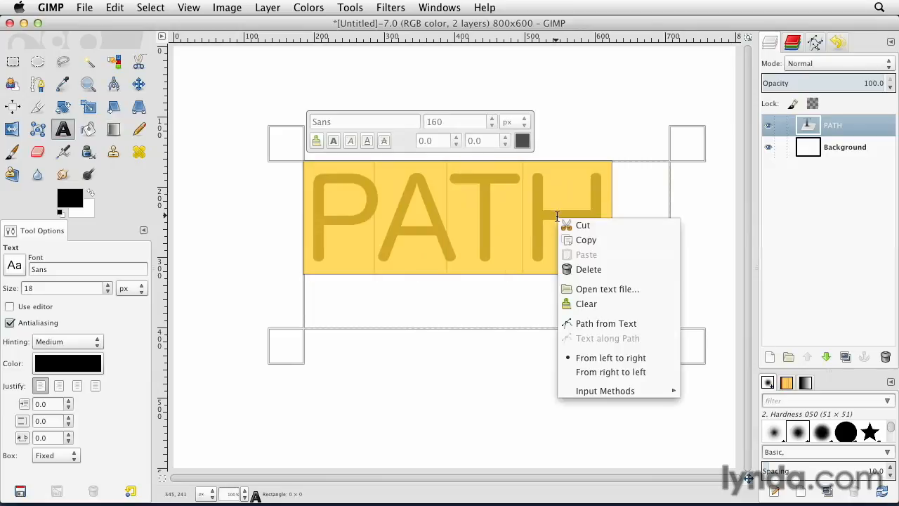
click(619, 325)
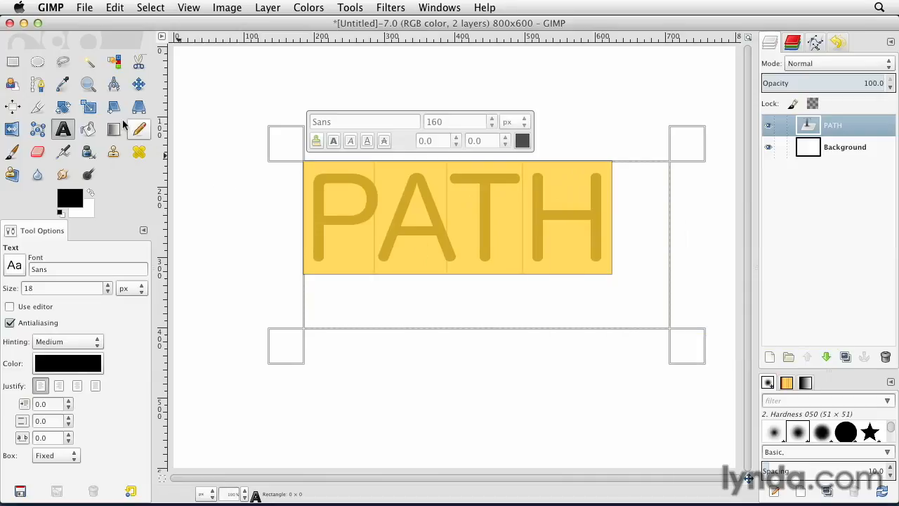
click(138, 85)
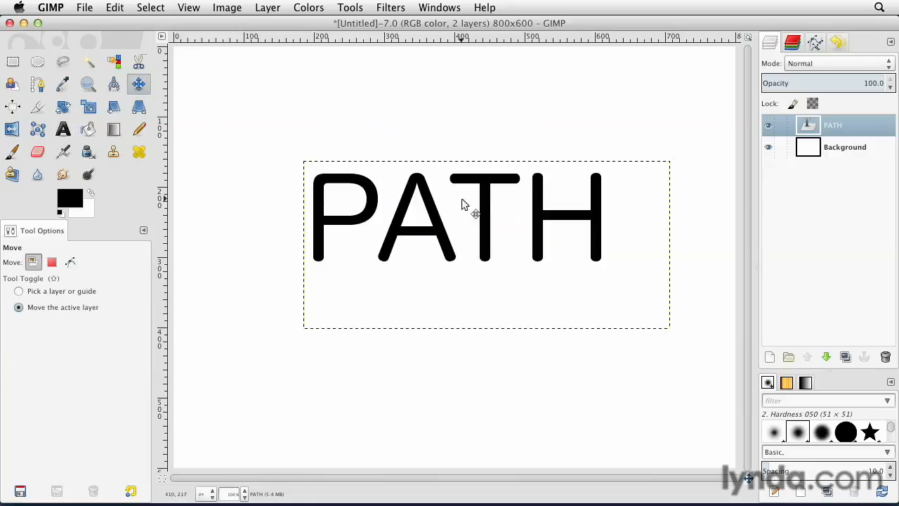
Make the path generated from the text visible and delete the PATH text layer.
click(817, 44)
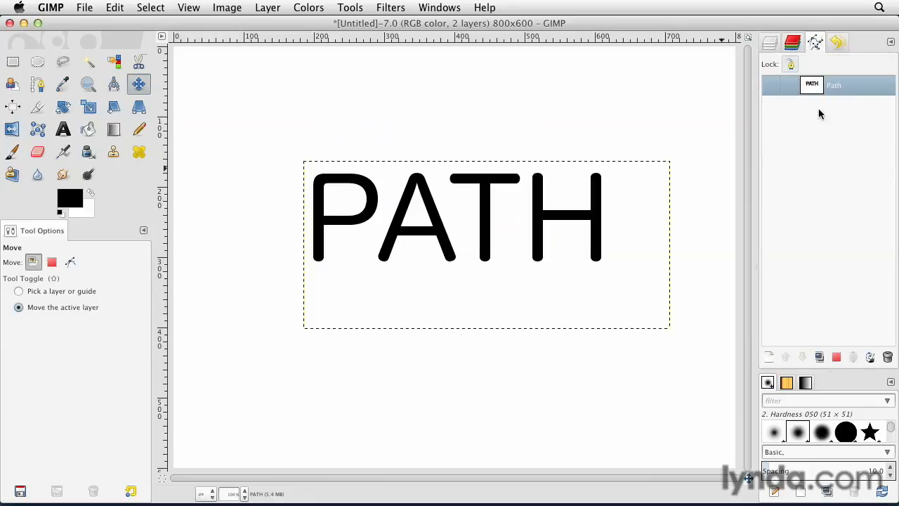
click(770, 86)
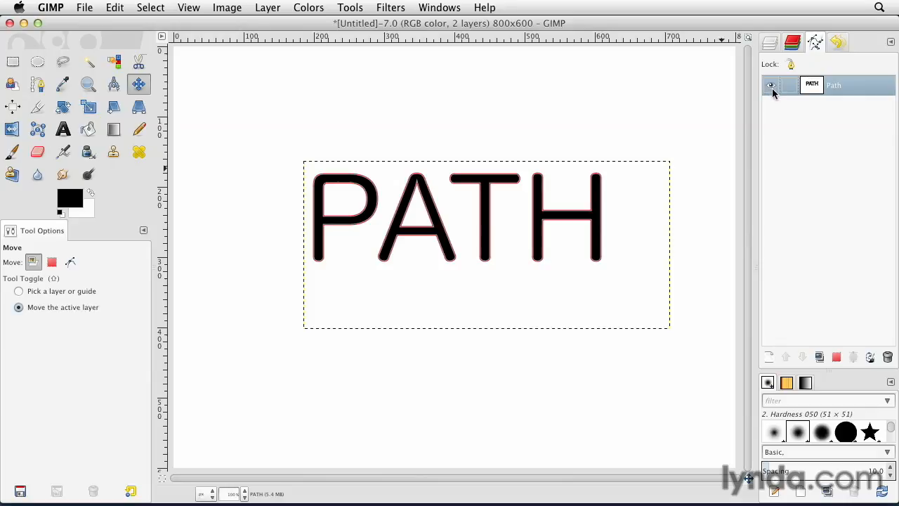
click(770, 44)
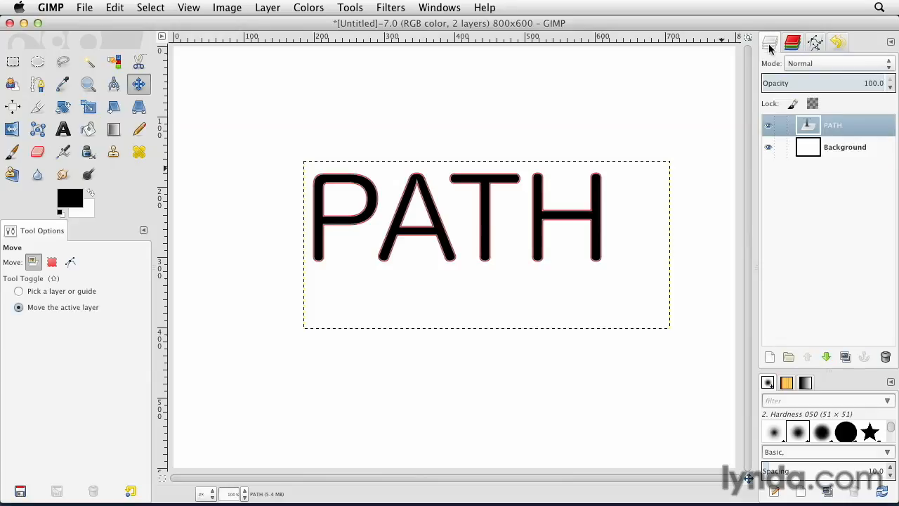
click(768, 125)
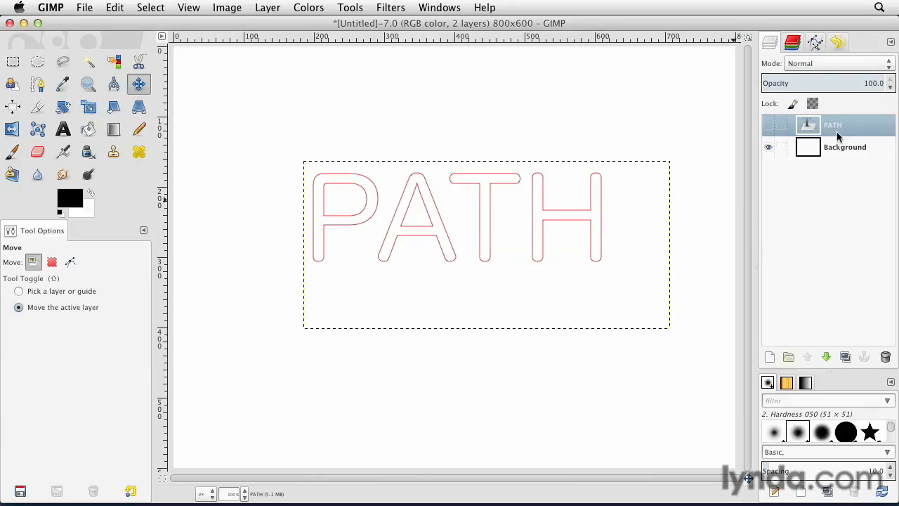
click(885, 357)
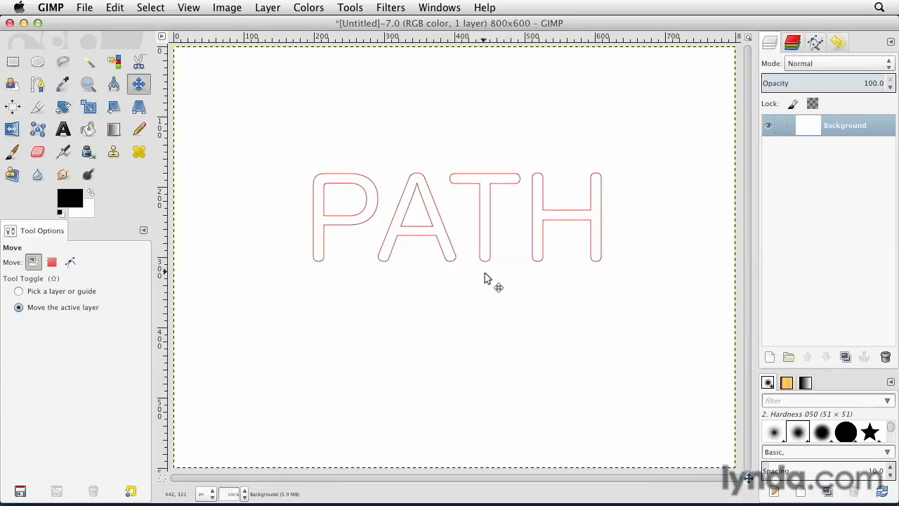
Apply a Perspective transform to the path, moving the grid's upper-left corner inward to about 320, 64 px.
click(139, 109)
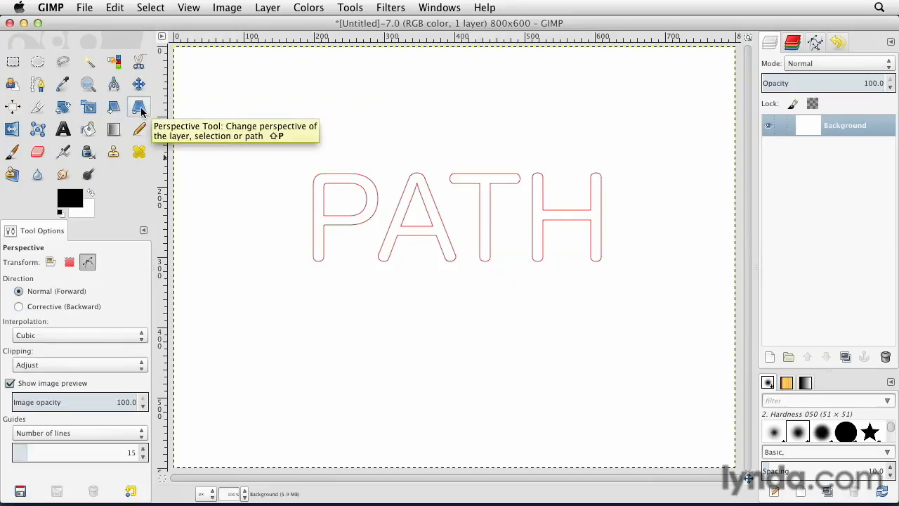
click(48, 264)
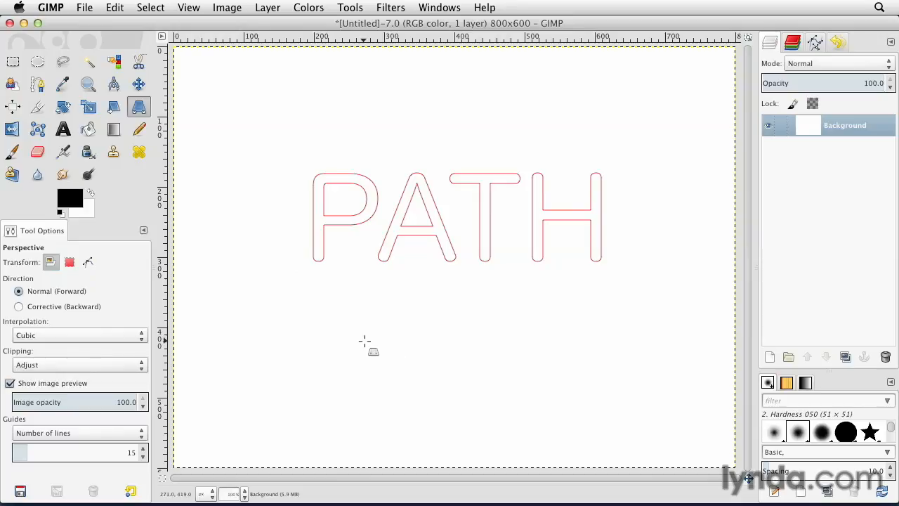
click(88, 262)
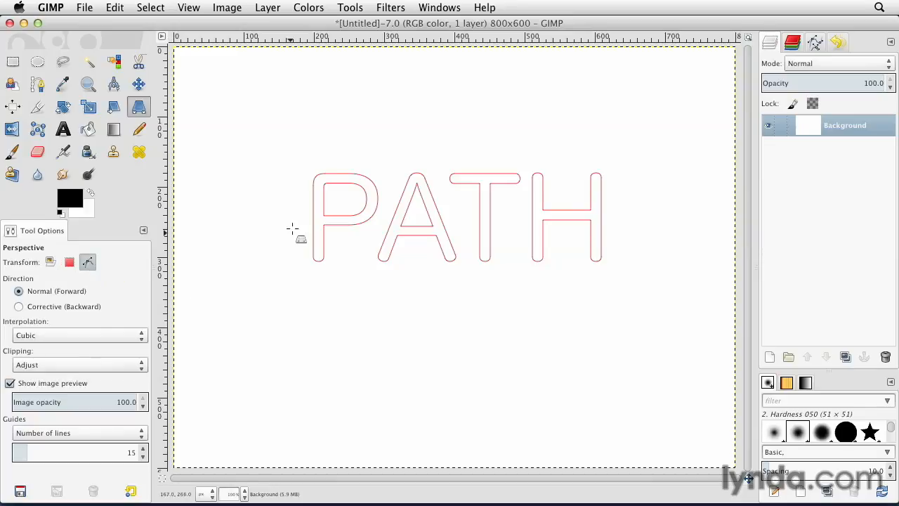
click(316, 190)
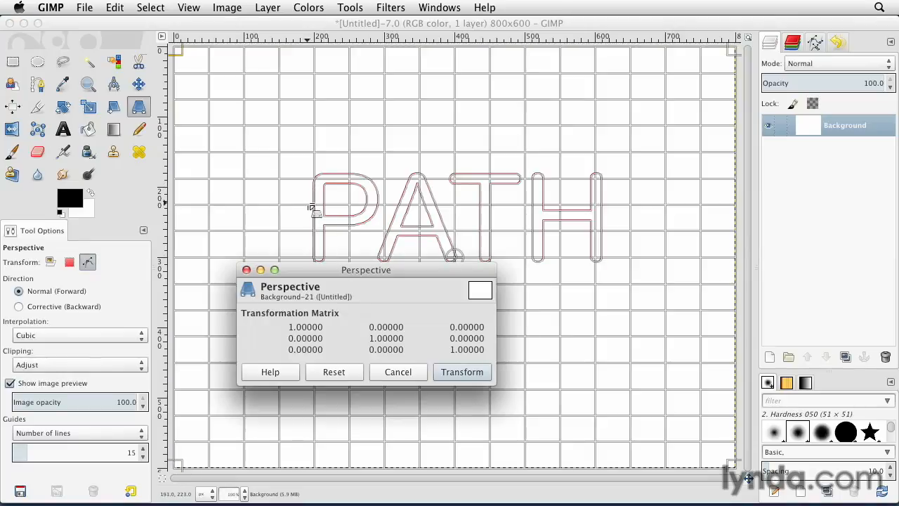
drag(275, 134, 498, 174)
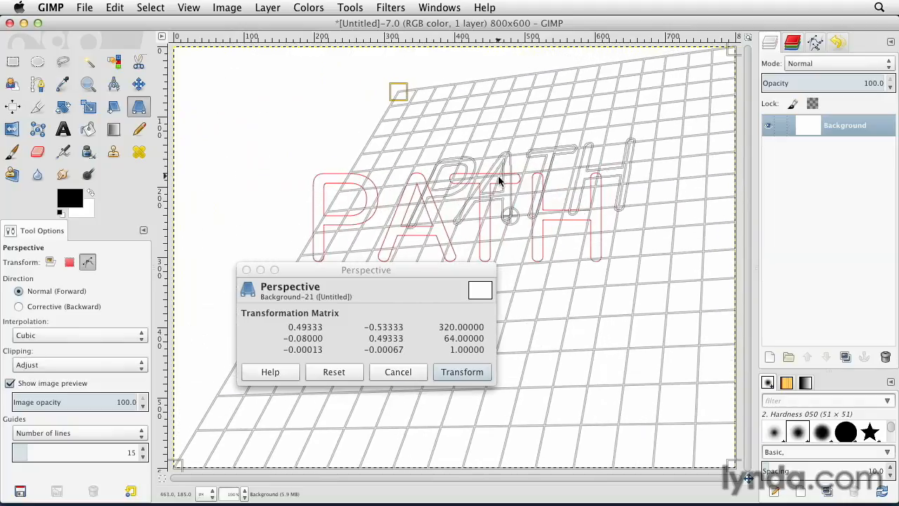
click(464, 372)
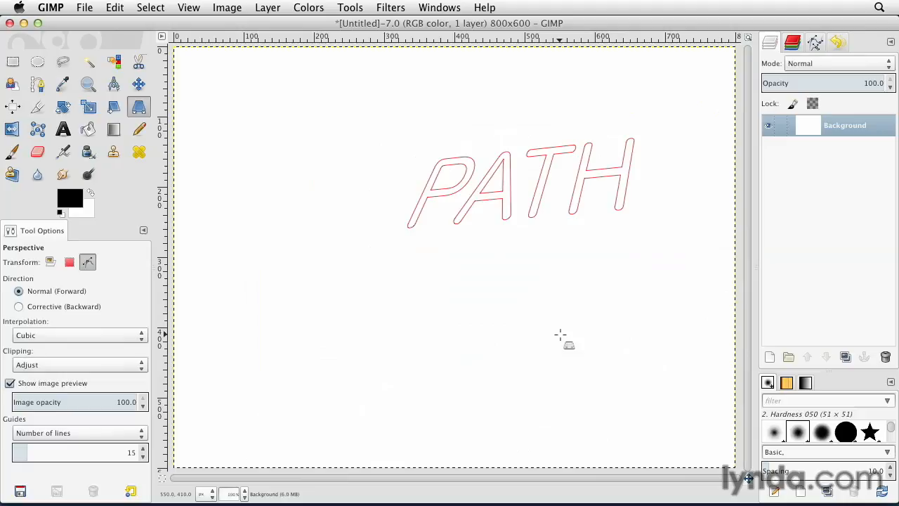
Convert the transformed path to a selection and hide the path.
click(817, 44)
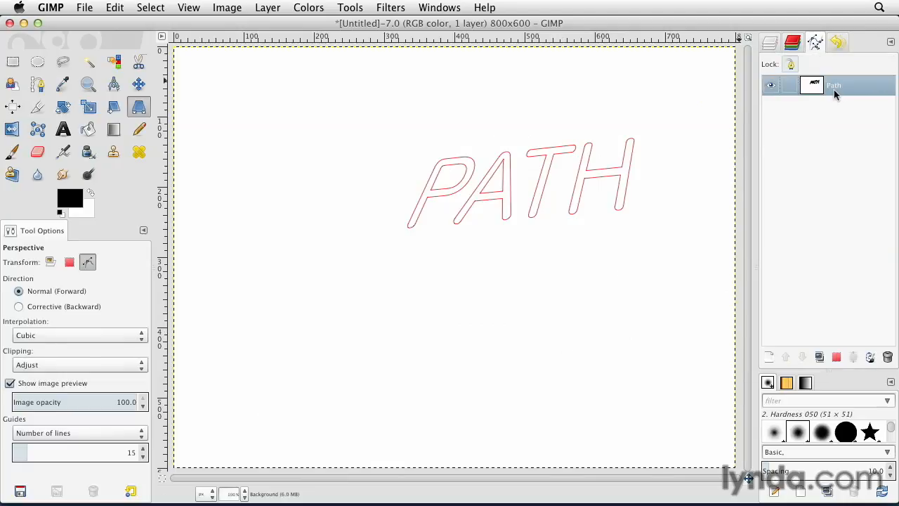
right_click(835, 94)
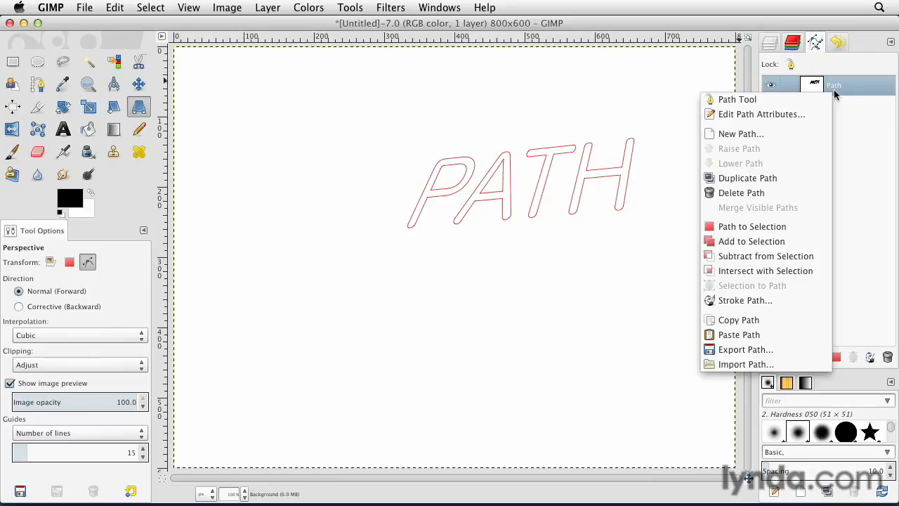
click(772, 234)
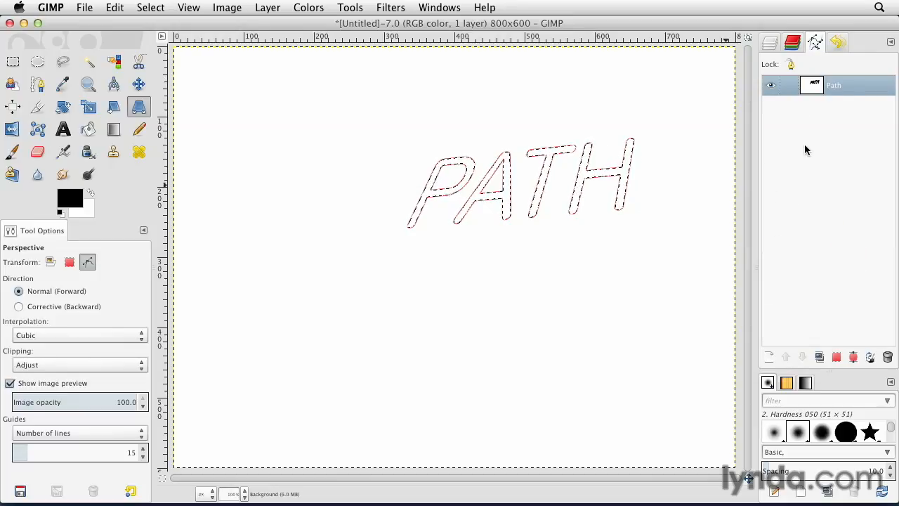
click(771, 86)
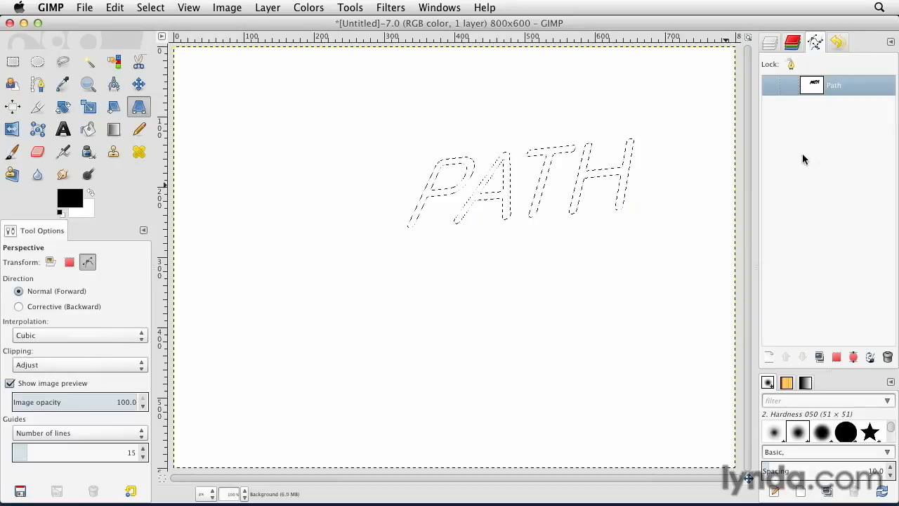
Add a new 800 × 600 px layer named Path Text with transparency as its fill.
click(773, 44)
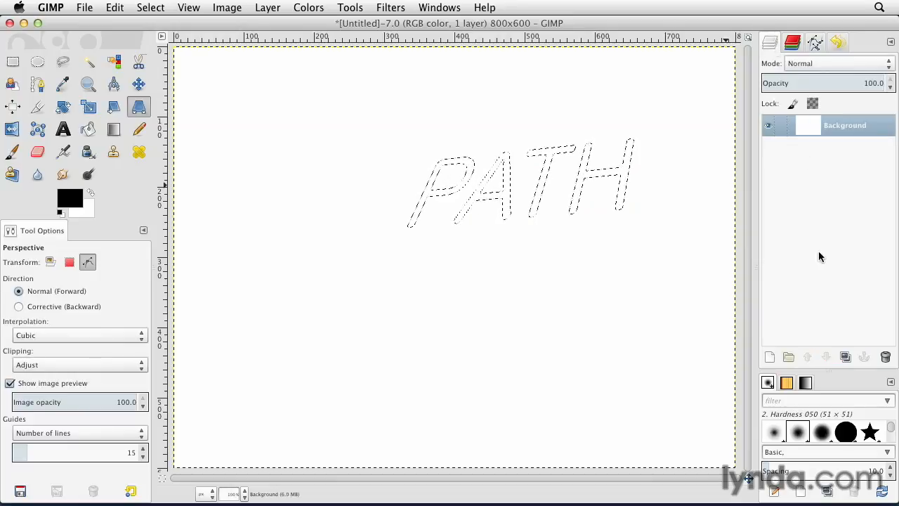
click(769, 357)
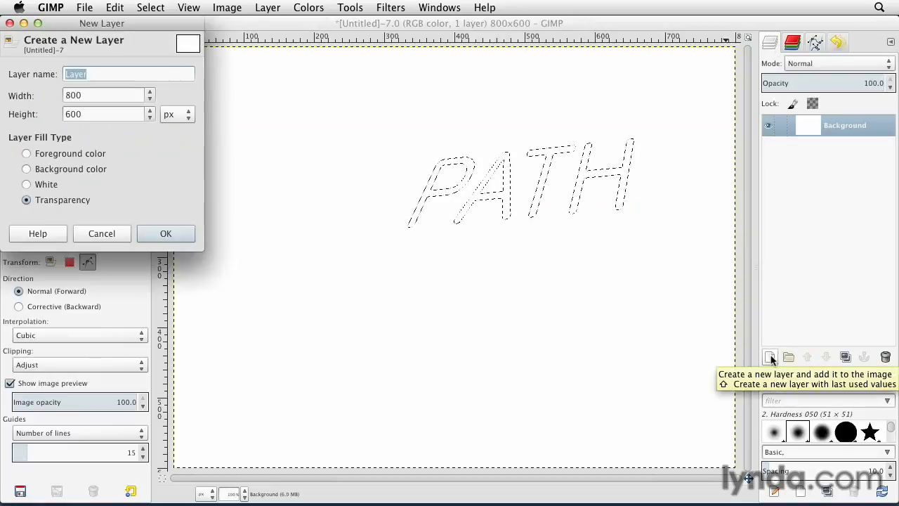
text(Path Tex)
text(t)
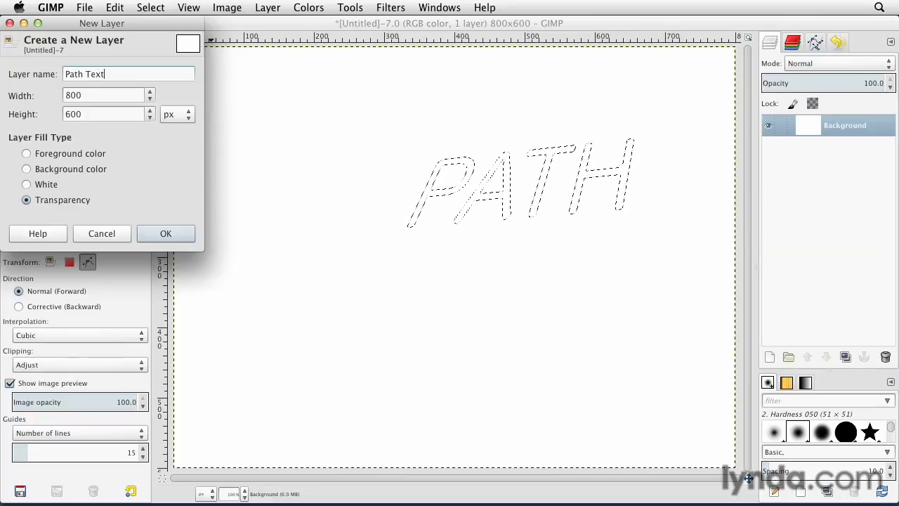
click(166, 233)
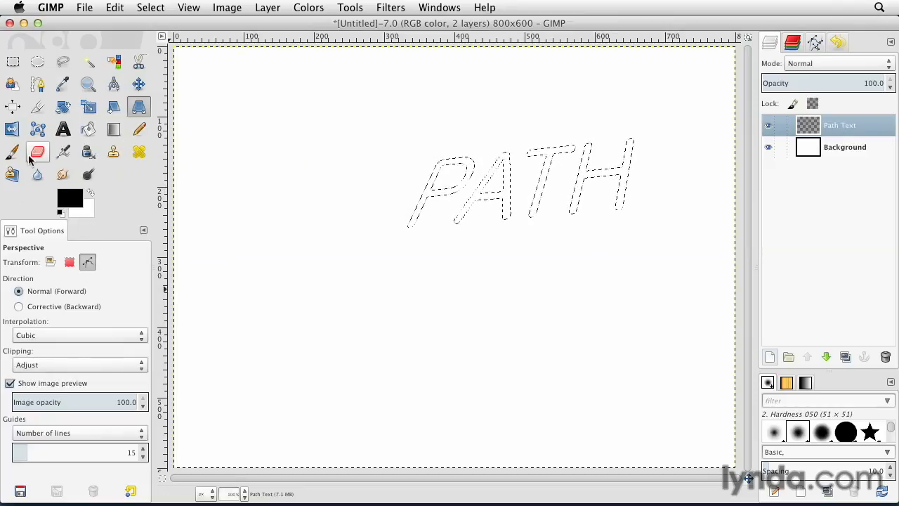
Fill the PATH letter selection with a bright red foreground color on the Path Text layer using Bucket Fill, and clear the selection.
click(88, 129)
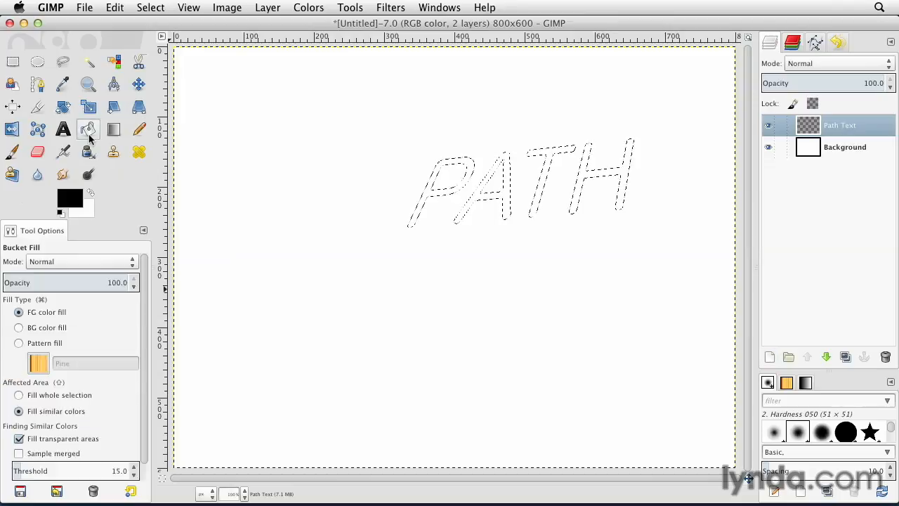
click(70, 198)
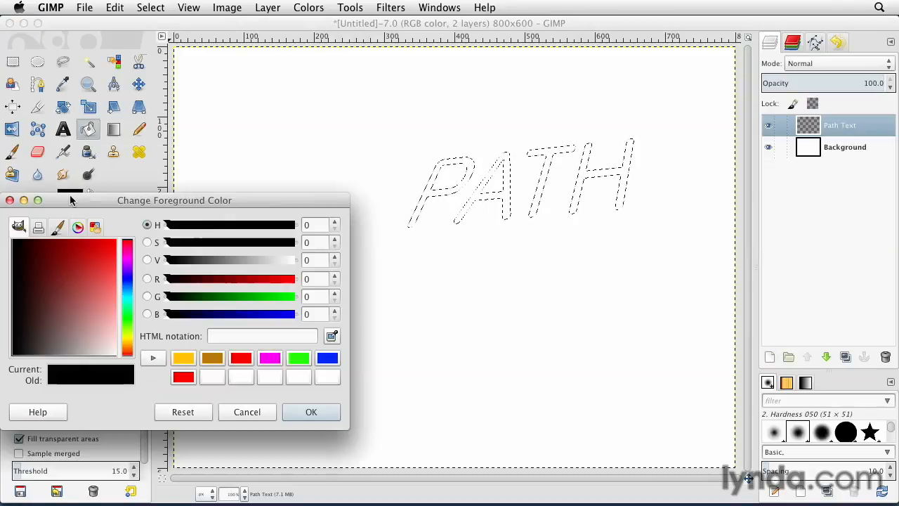
click(113, 243)
click(309, 412)
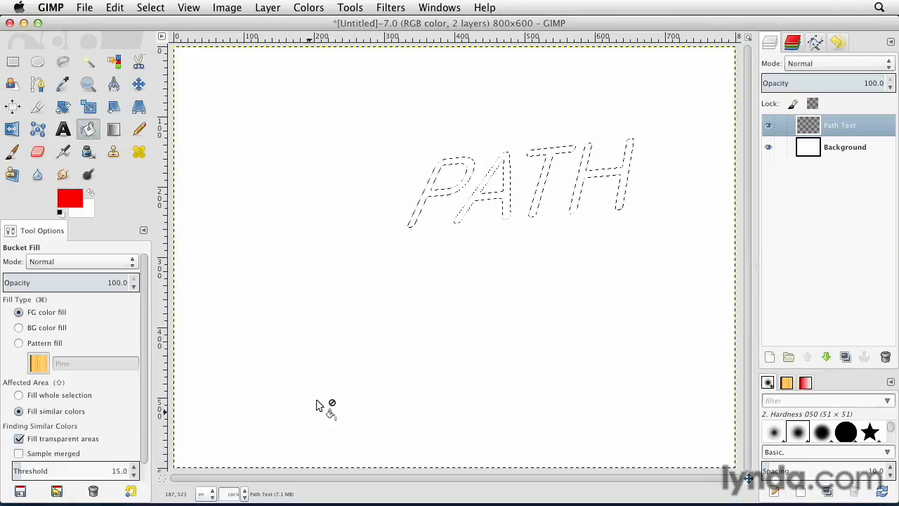
click(434, 198)
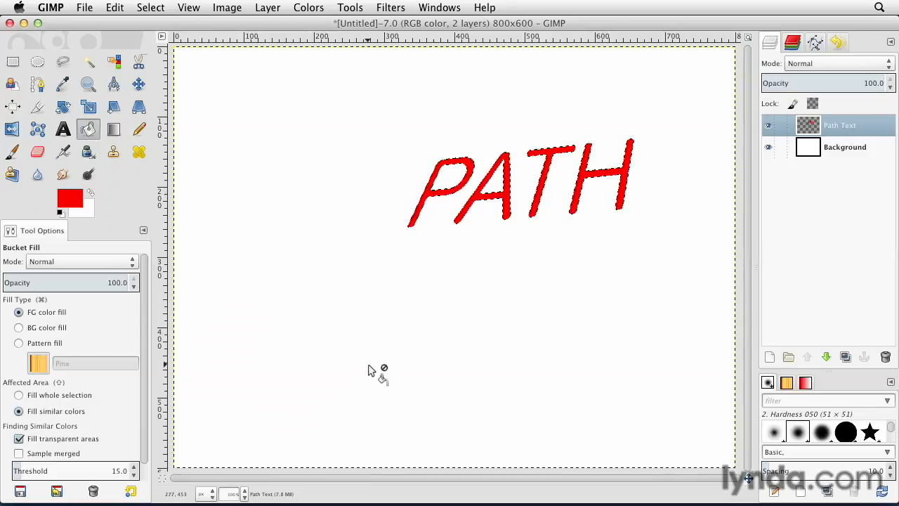
click(147, 8)
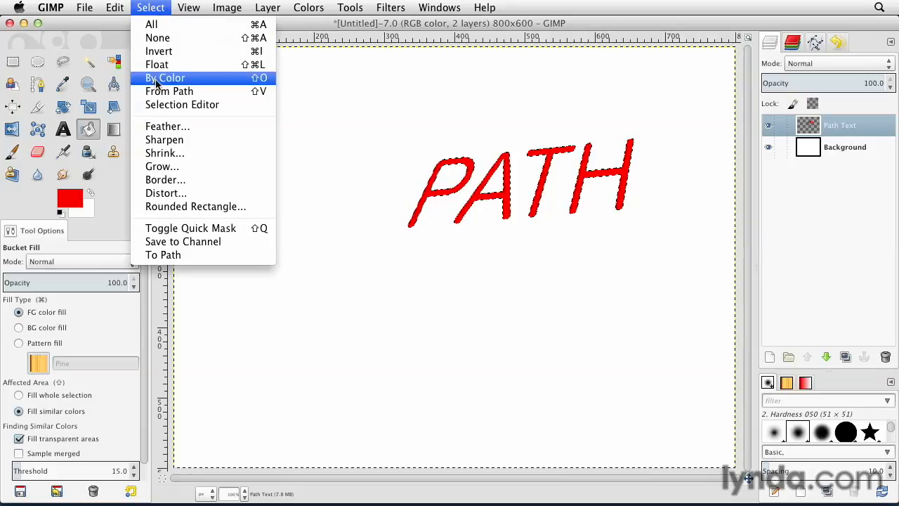
click(165, 37)
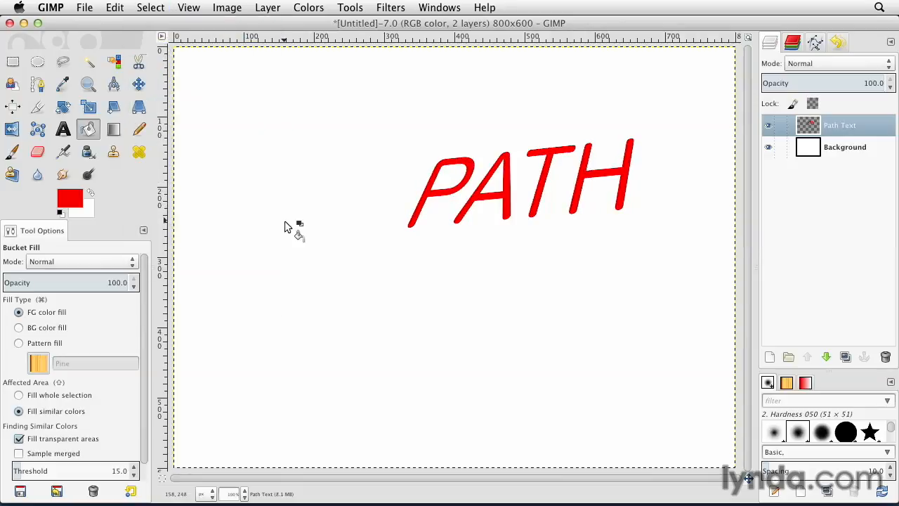